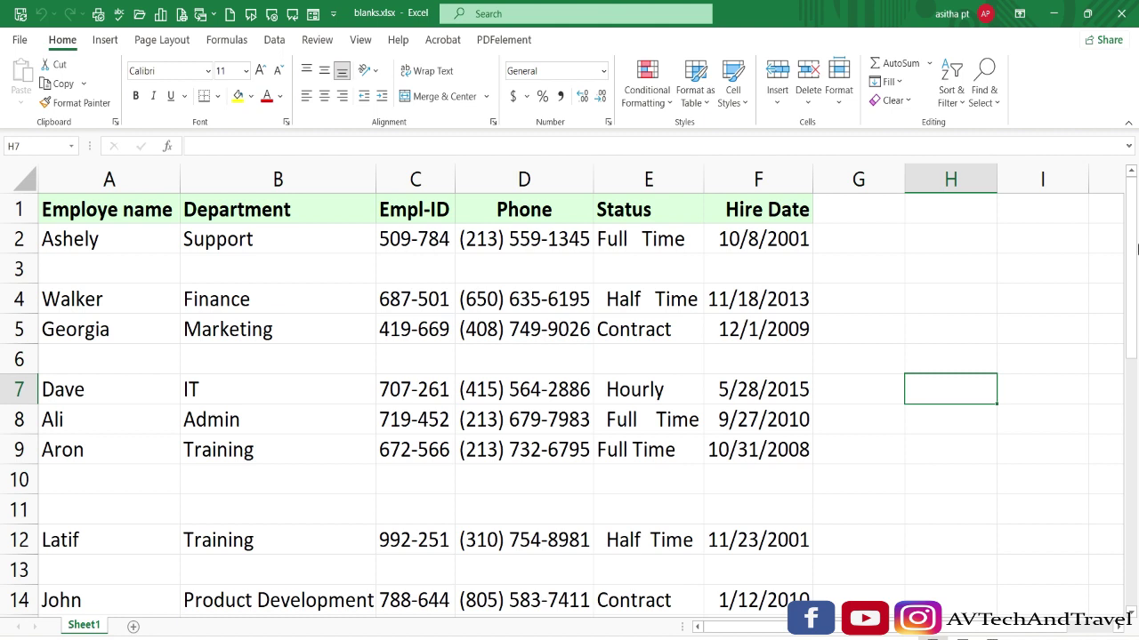
pyautogui.moveTo(1134, 255); pyautogui.dragTo(1135, 358)
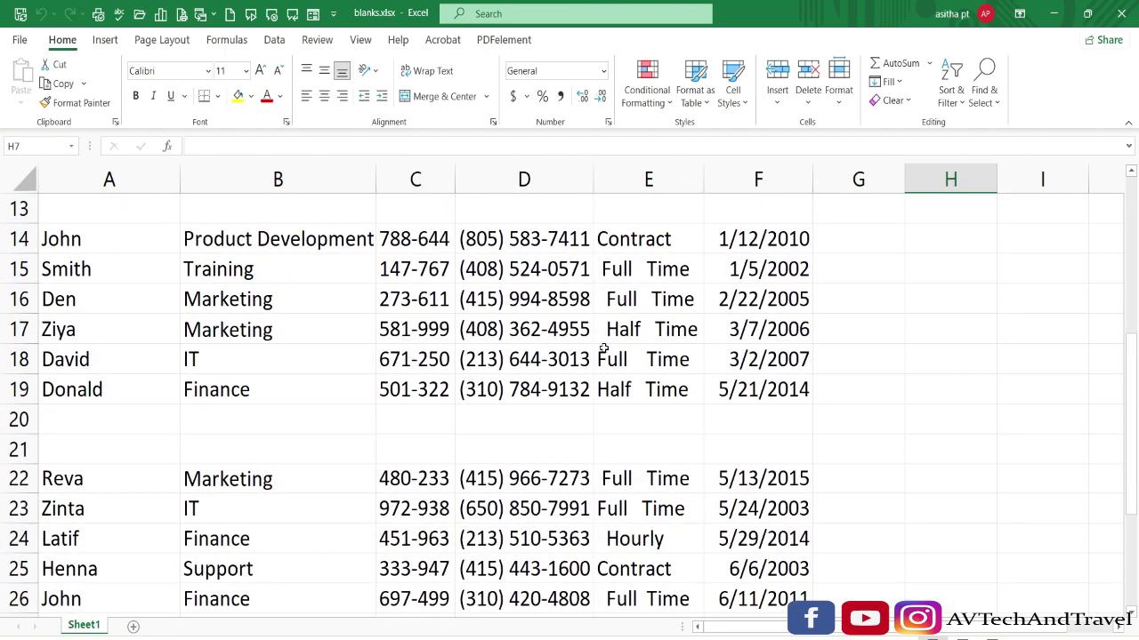
pyautogui.click(14, 420)
pyautogui.rightClick(13, 420)
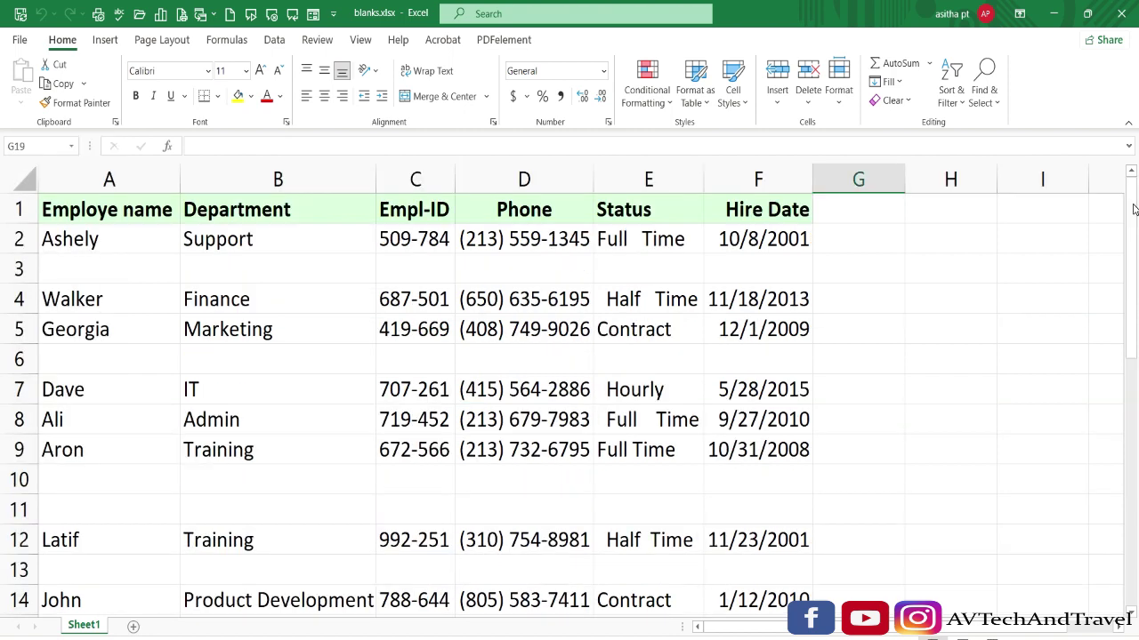
pyautogui.moveTo(1133, 209); pyautogui.dragTo(1135, 158)
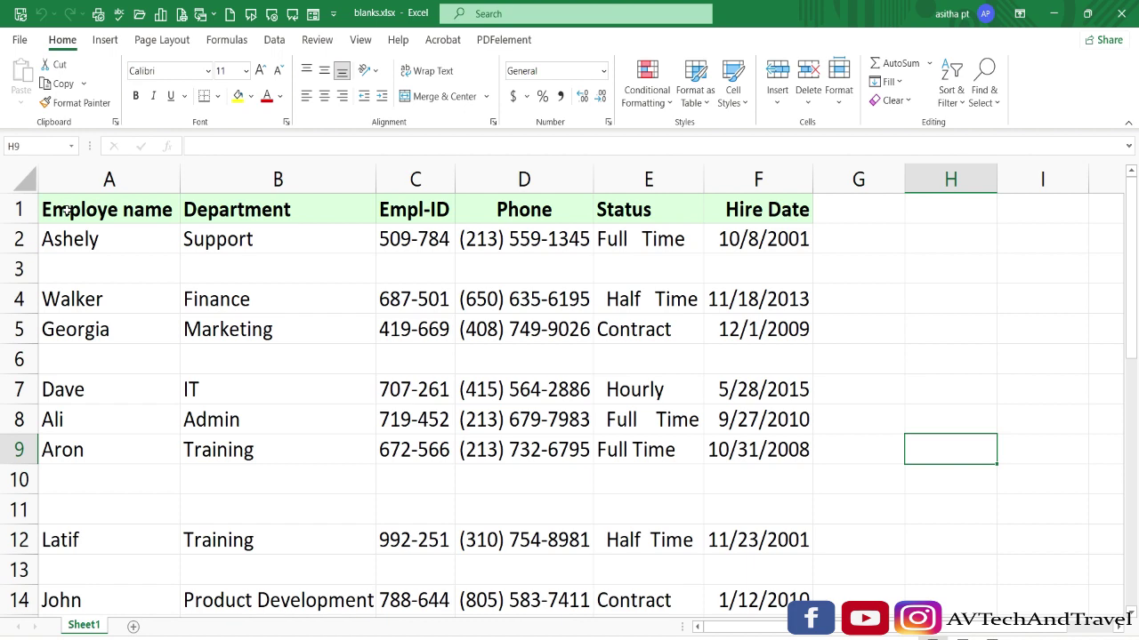
# Select the employee table A1:F33 and narrow the selection to its blank cells with Go To Special
pyautogui.moveTo(66, 211); pyautogui.dragTo(798, 509)
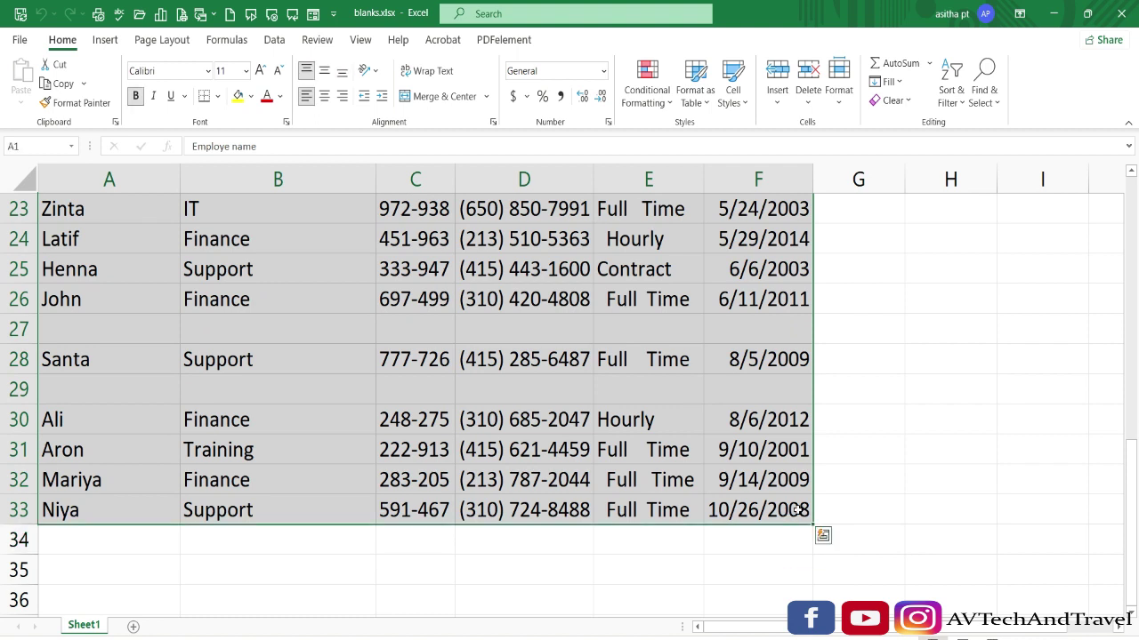
pyautogui.scroll(7, 715, 346)
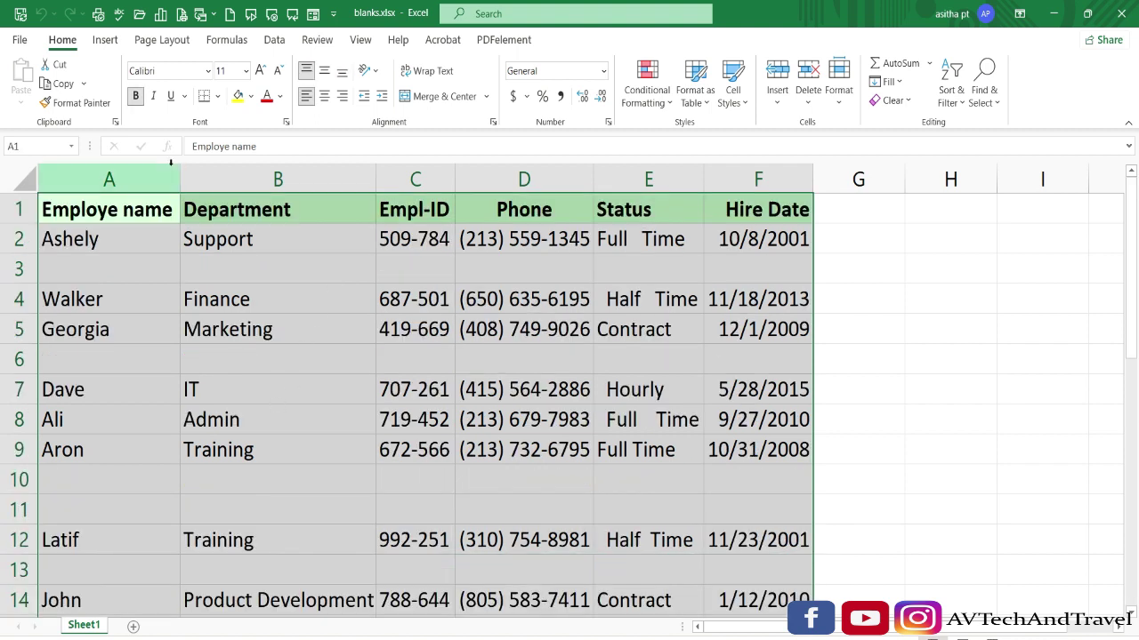
pyautogui.click(985, 99)
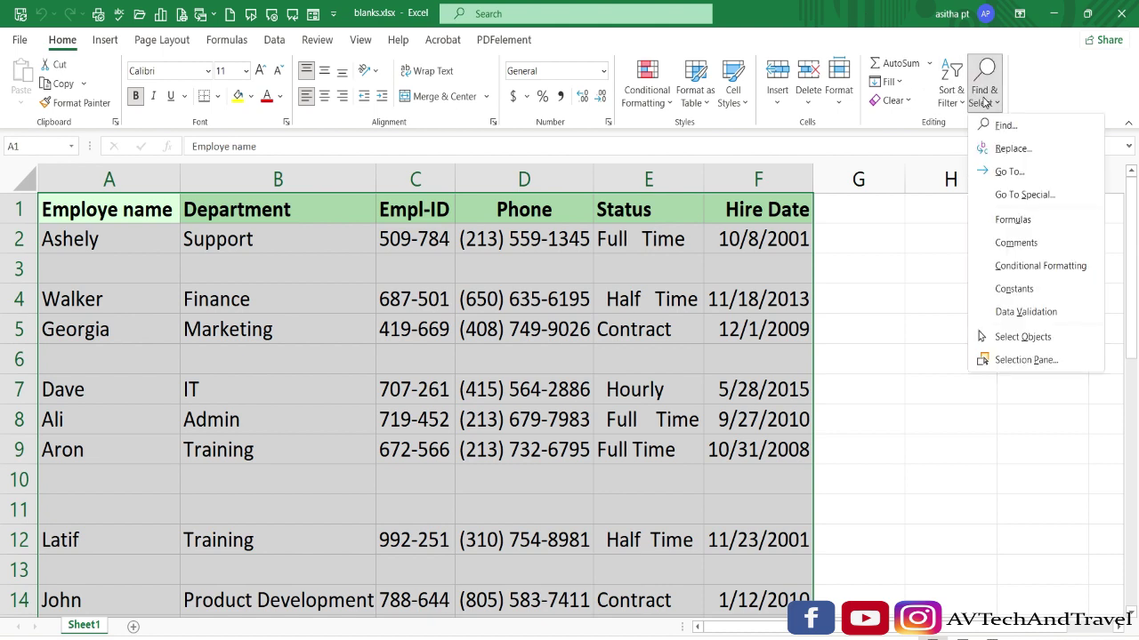
pyautogui.click(1023, 195)
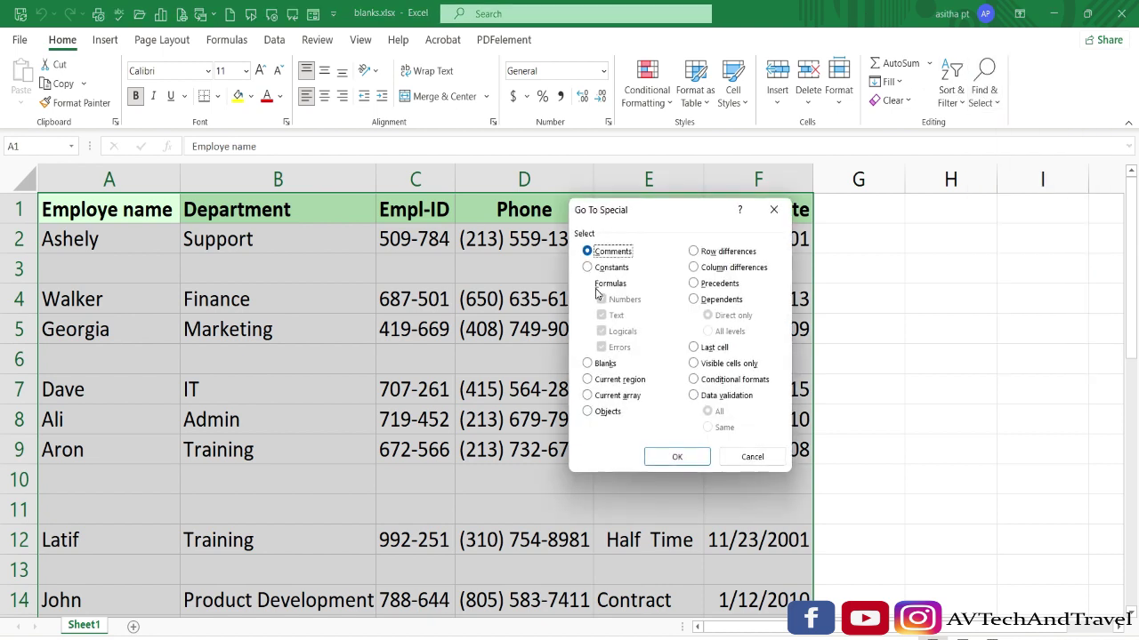
pyautogui.click(588, 364)
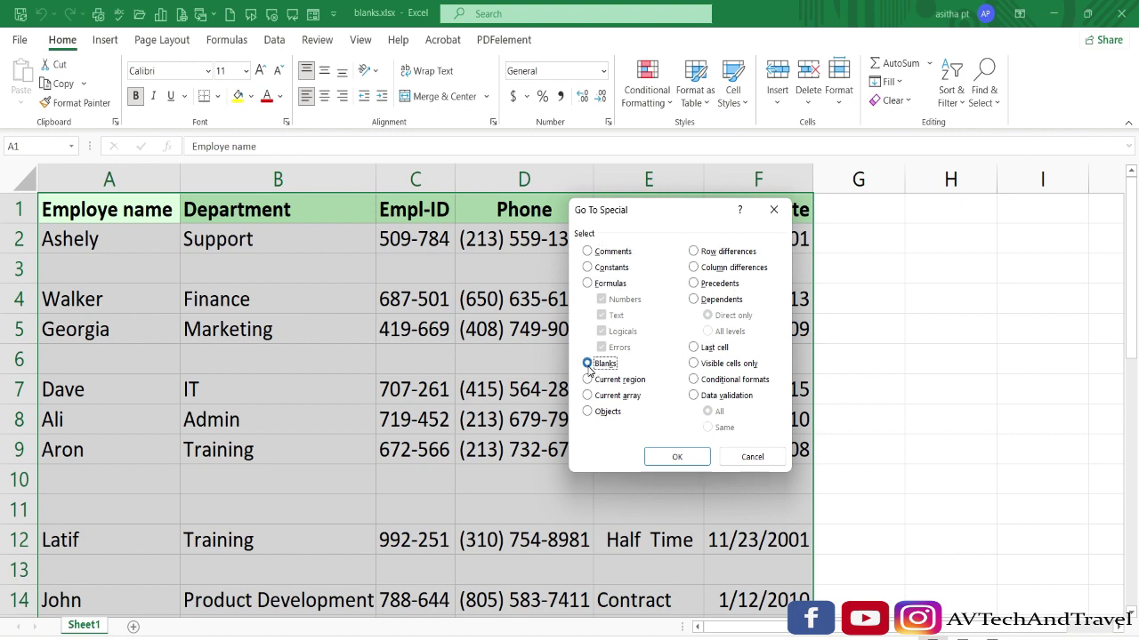
pyautogui.click(674, 457)
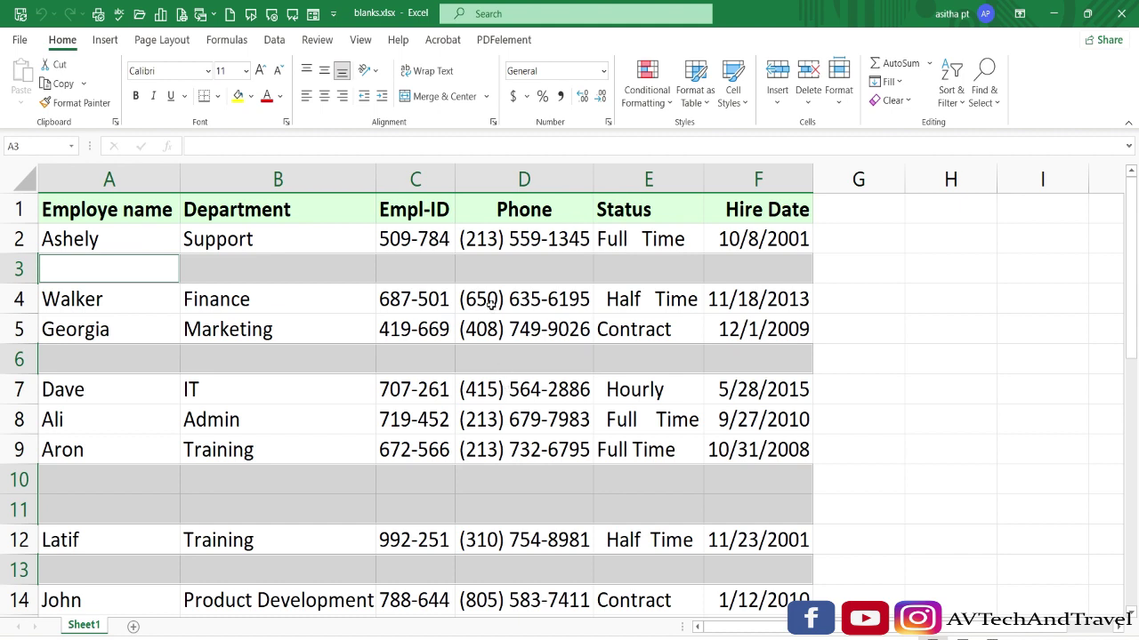
# Delete the selected blank cells, shifting the cells below up
pyautogui.rightClick(479, 262)
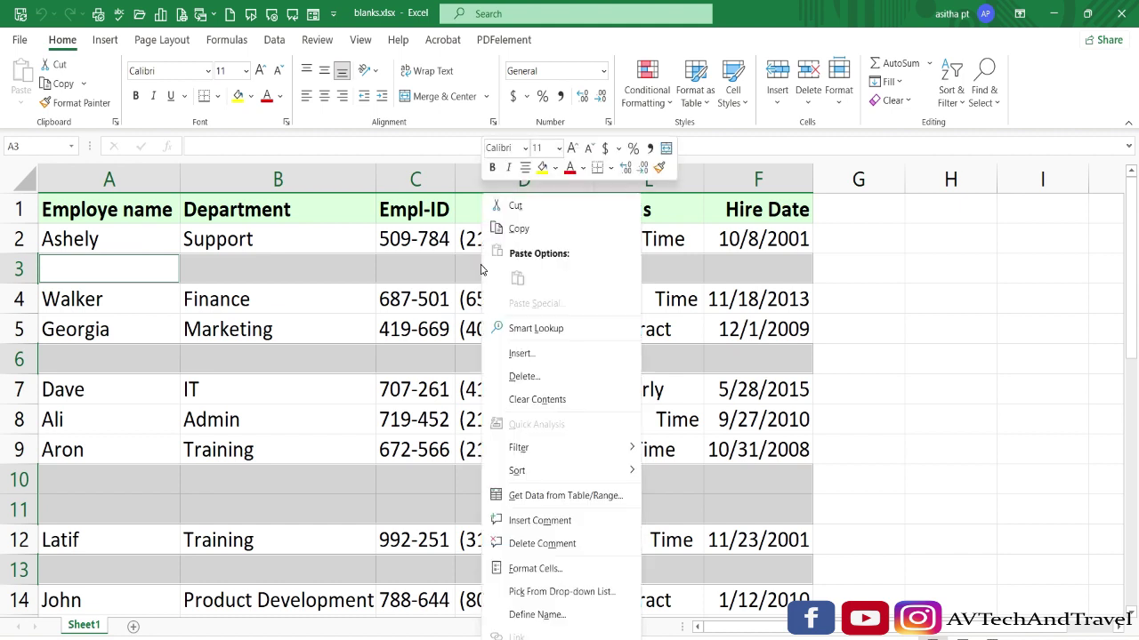
pyautogui.click(525, 377)
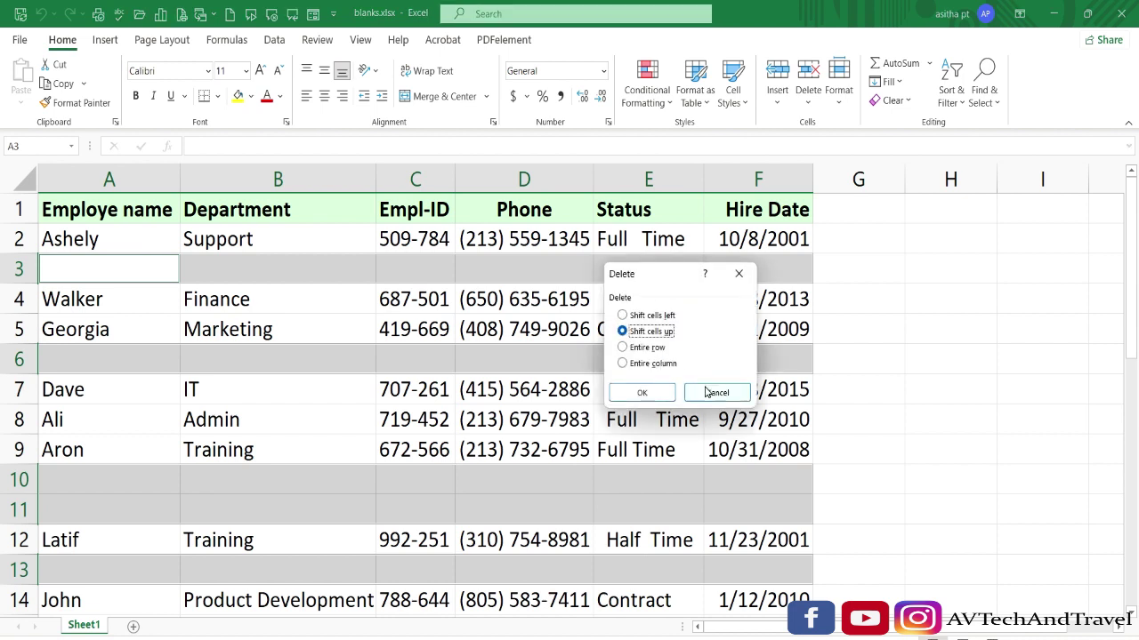
pyautogui.click(634, 395)
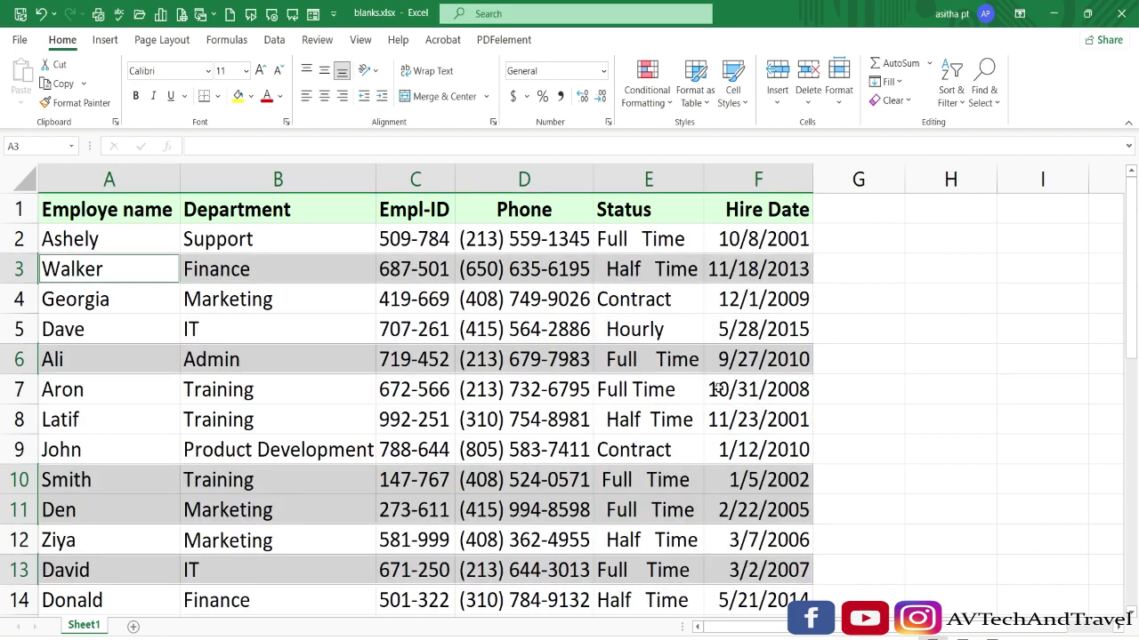
pyautogui.click(889, 390)
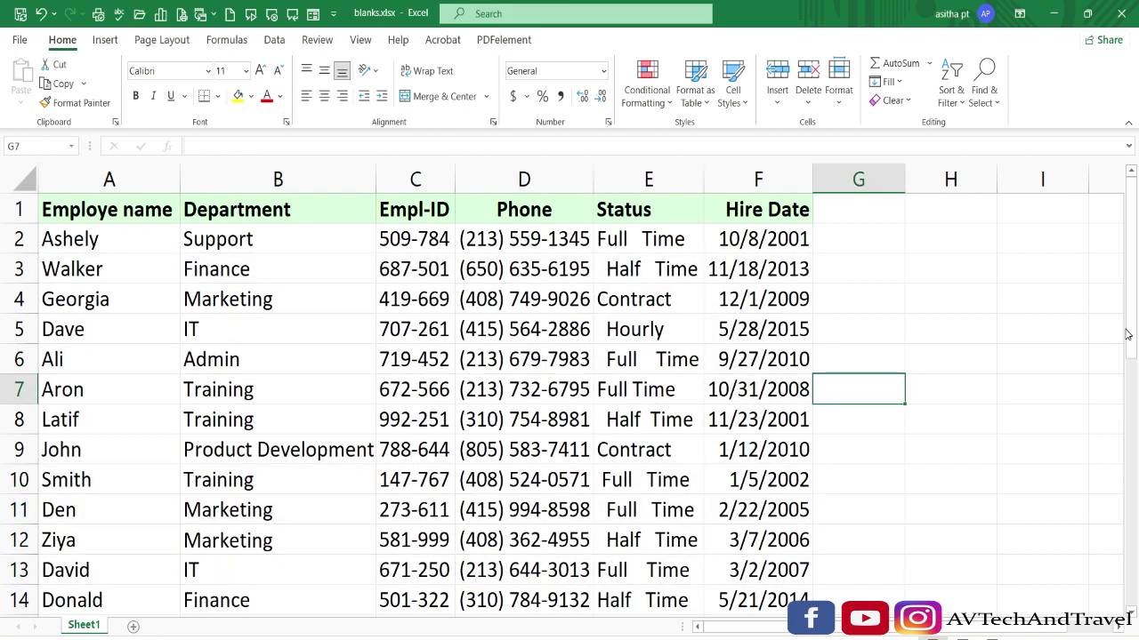
pyautogui.moveTo(1132, 327); pyautogui.dragTo(1132, 311)
pyautogui.doubleClick(633, 238)
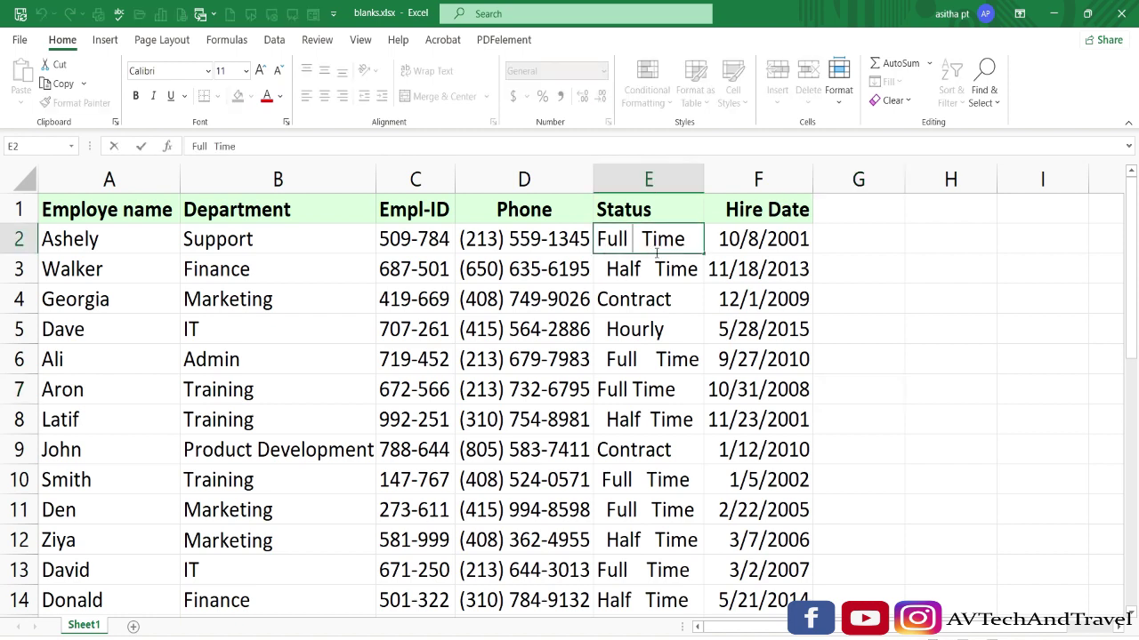
pyautogui.doubleClick(605, 269)
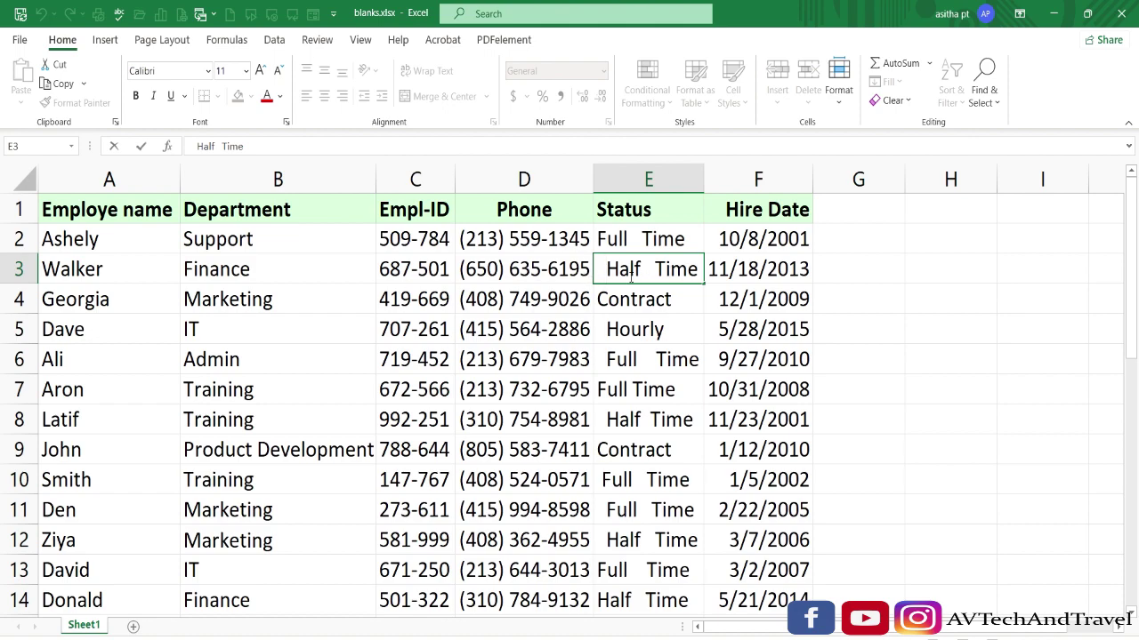
pyautogui.moveTo(1128, 330); pyautogui.dragTo(1116, 302)
pyautogui.click(858, 238)
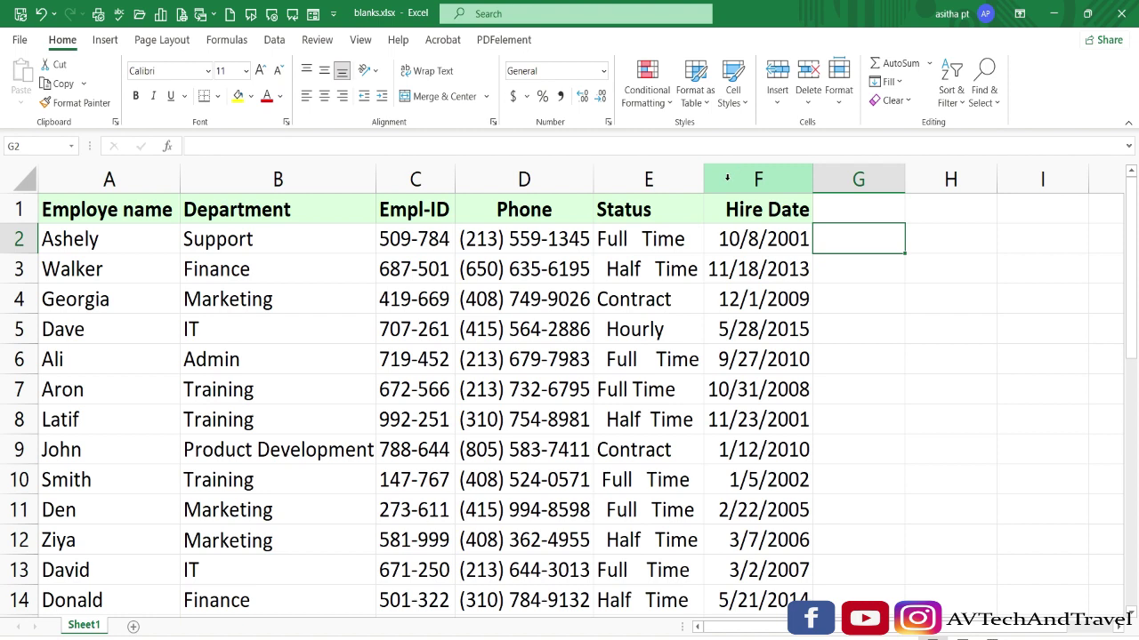
# Insert an empty column between the Status and Hire Date columns
pyautogui.click(726, 178)
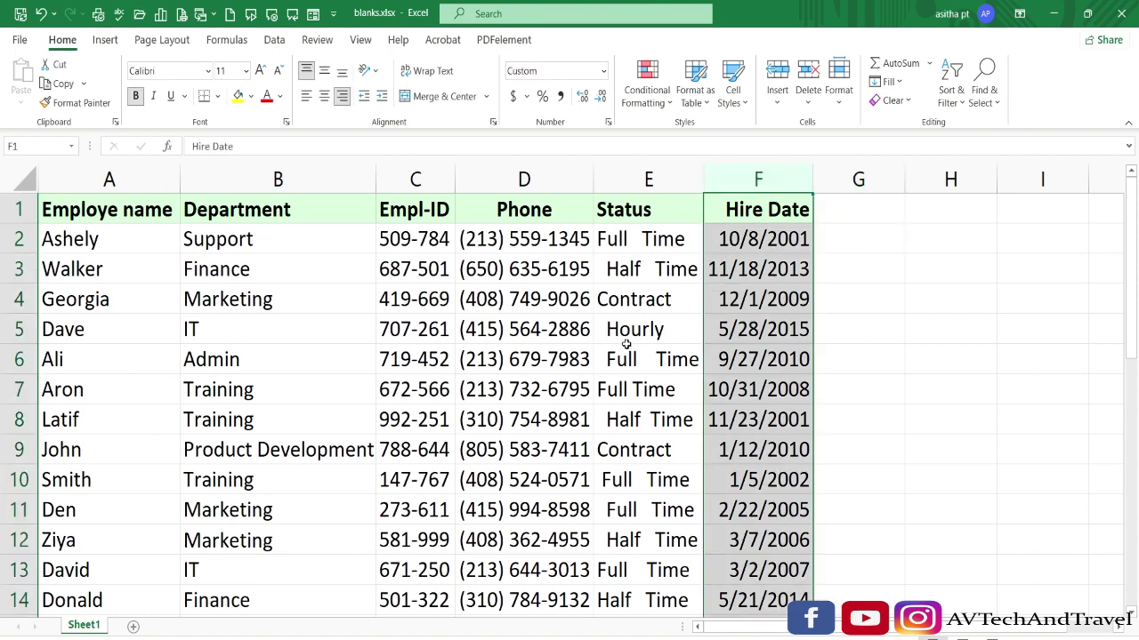
pyautogui.rightClick(721, 184)
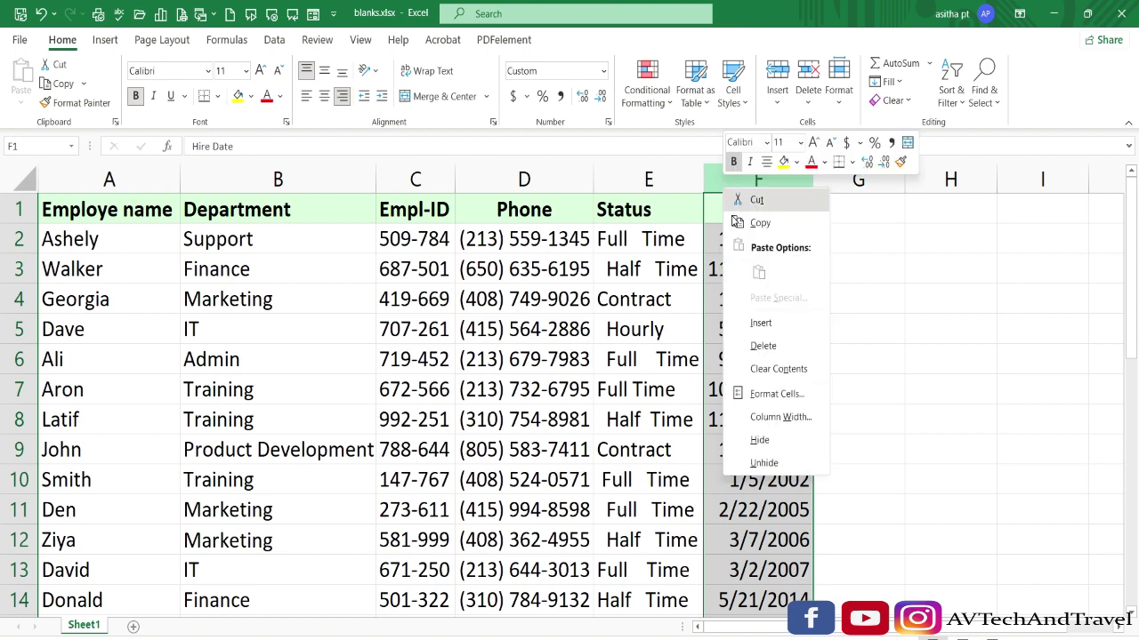
pyautogui.click(761, 323)
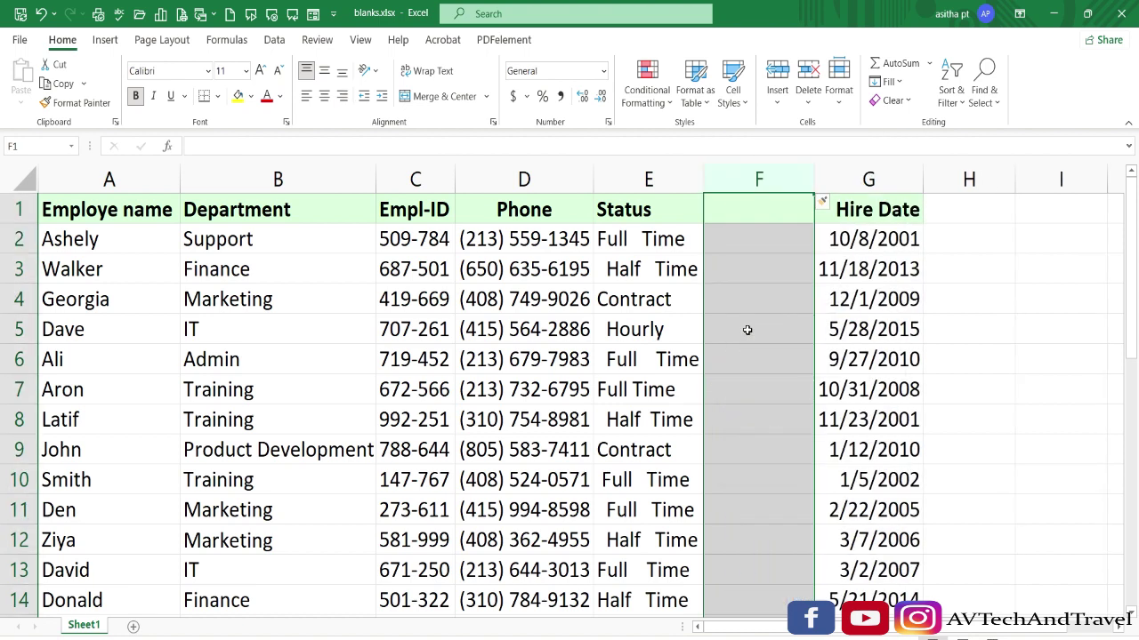
pyautogui.click(764, 301)
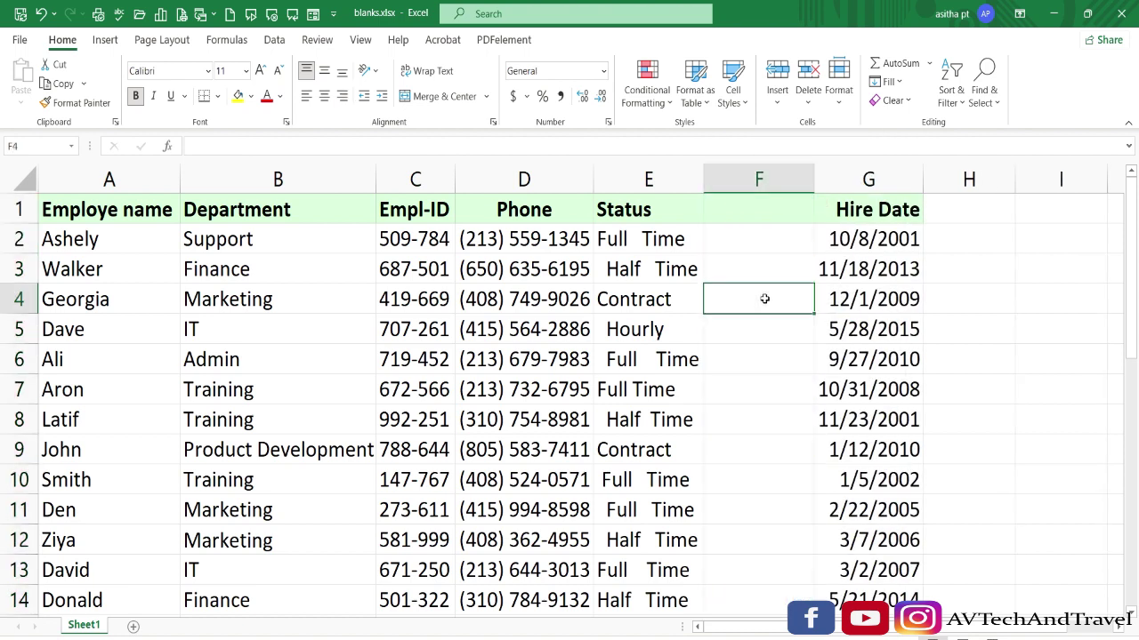
# Enter the formula =TRIM(E2) in cell F2 to remove the extra spaces from the first status
pyautogui.doubleClick(756, 241)
pyautogui.write('=')
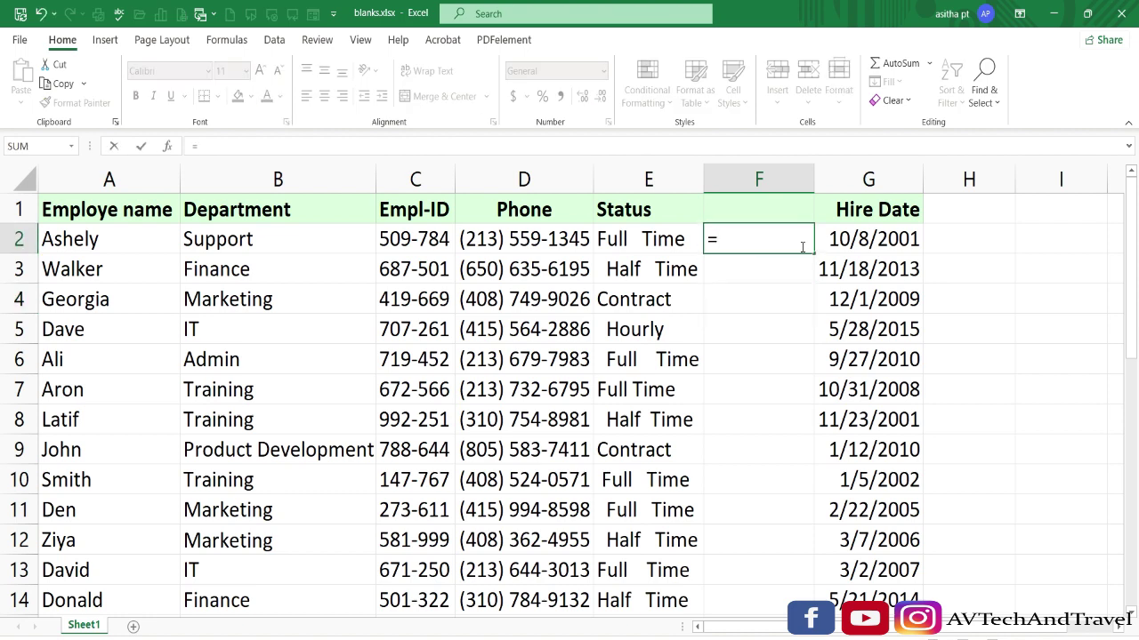
pyautogui.write('trim')
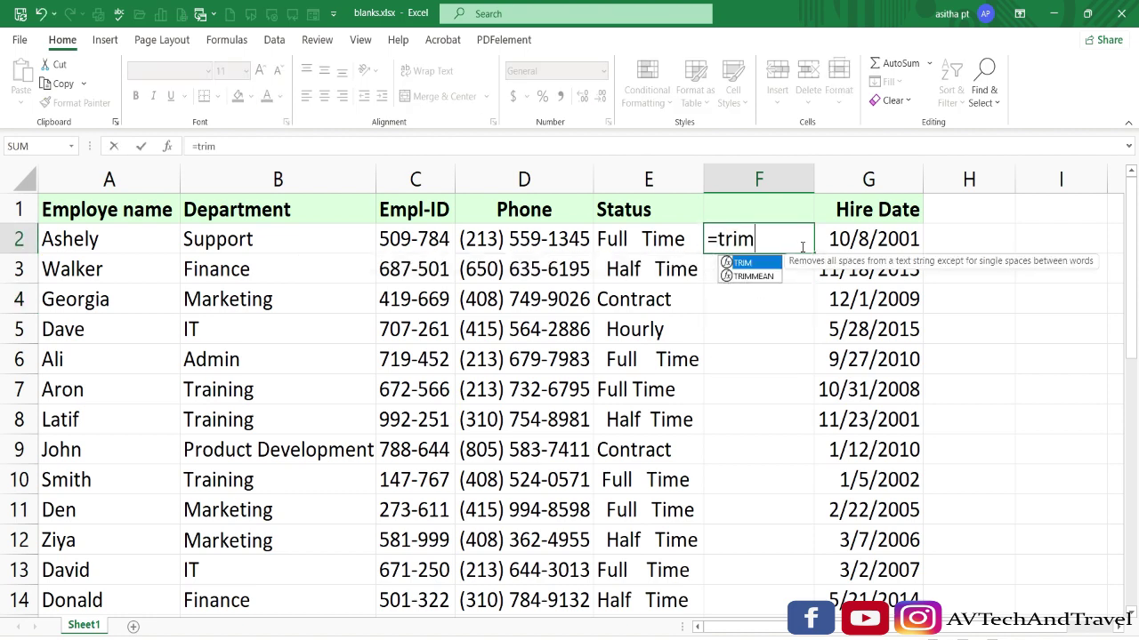
pyautogui.write('(')
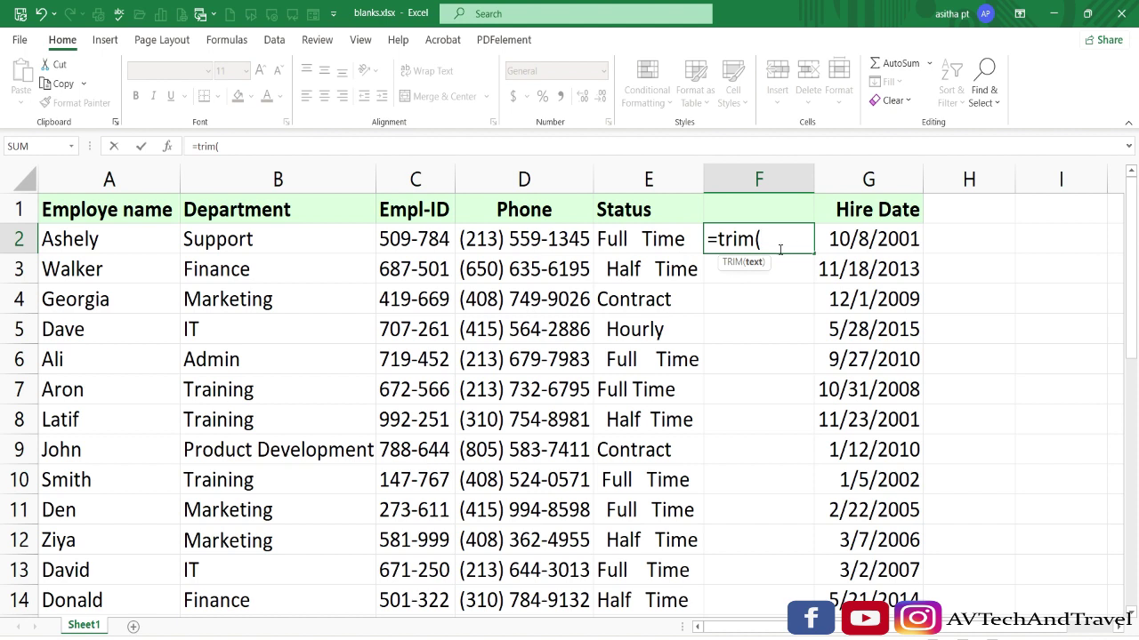
pyautogui.click(631, 240)
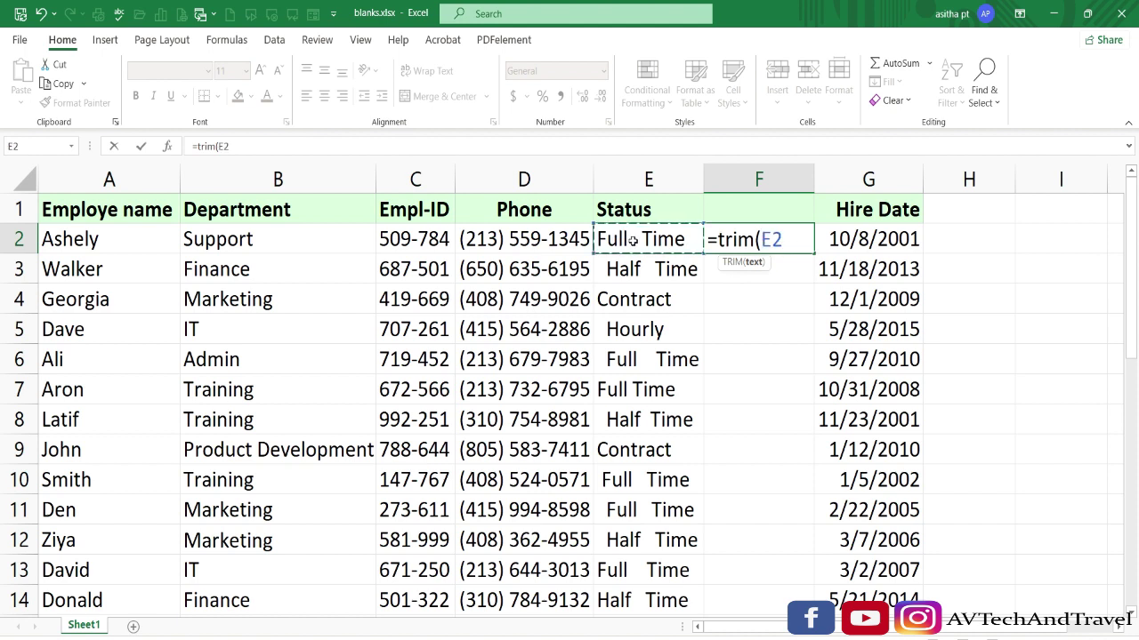
pyautogui.write(')')
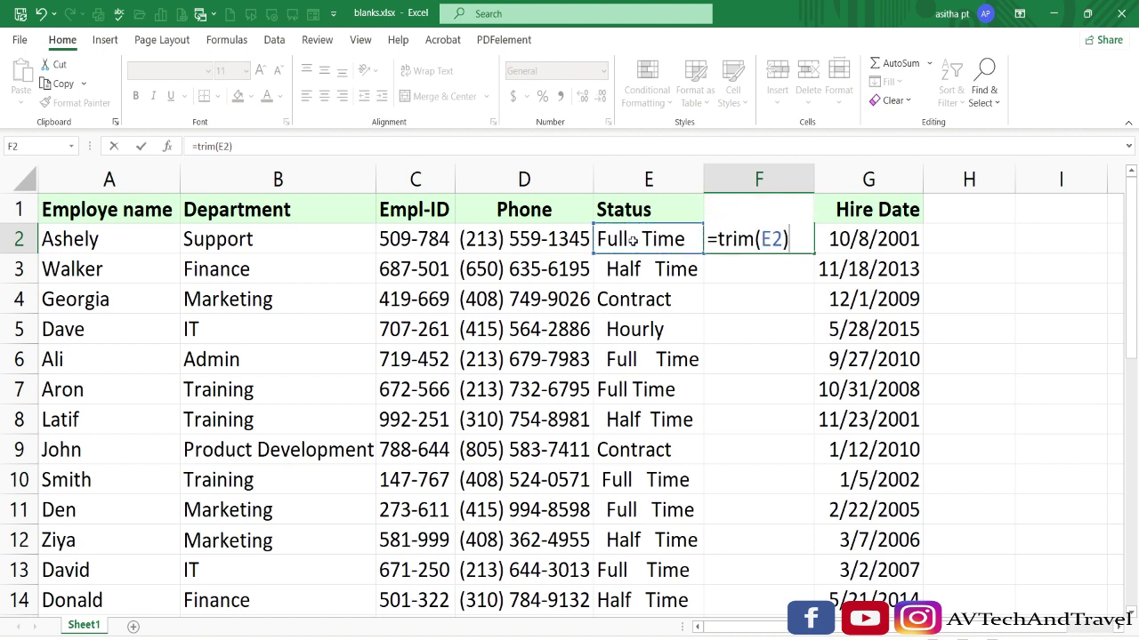
pyautogui.press('Return')
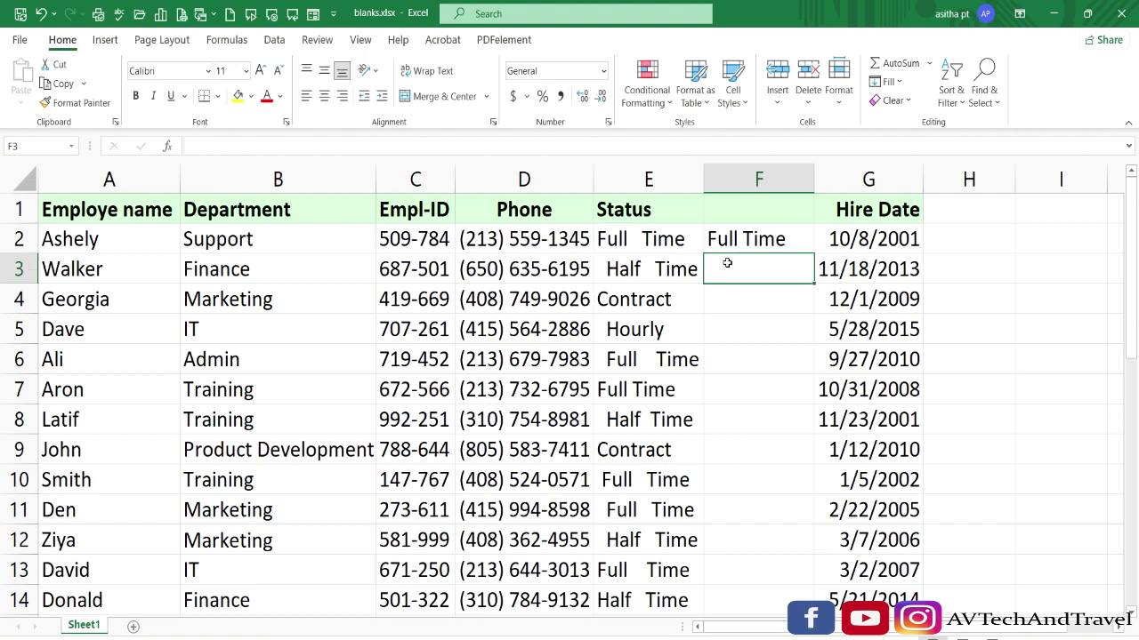
# Fill the TRIM formula from F2 down column F to the last data row and compare it with the original statuses
pyautogui.click(749, 238)
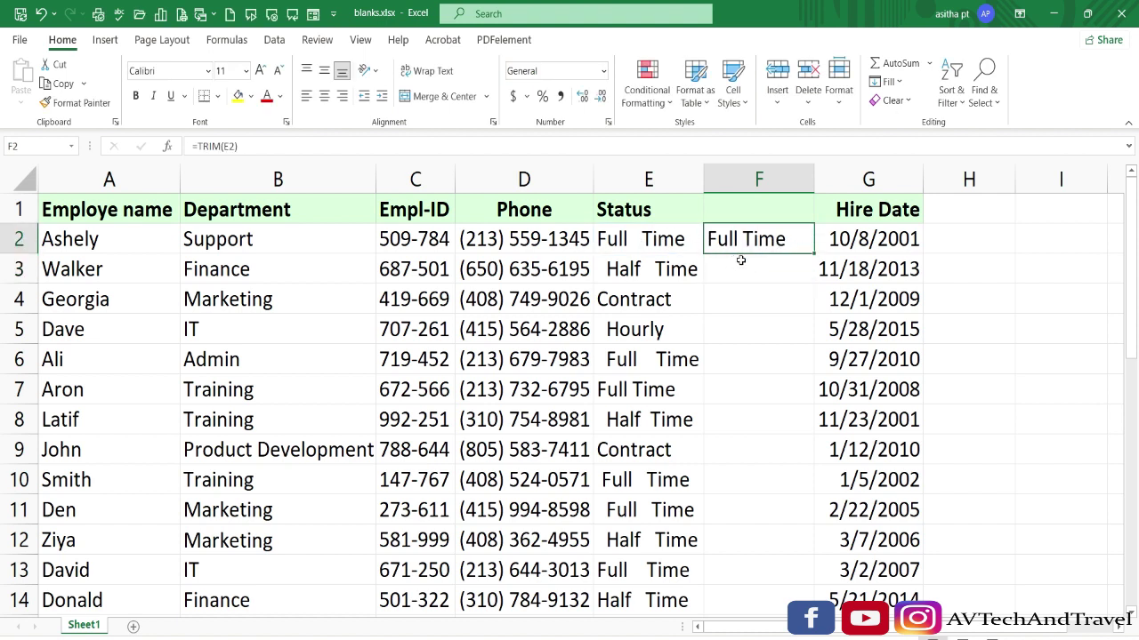
pyautogui.doubleClick(813, 253)
pyautogui.click(750, 267)
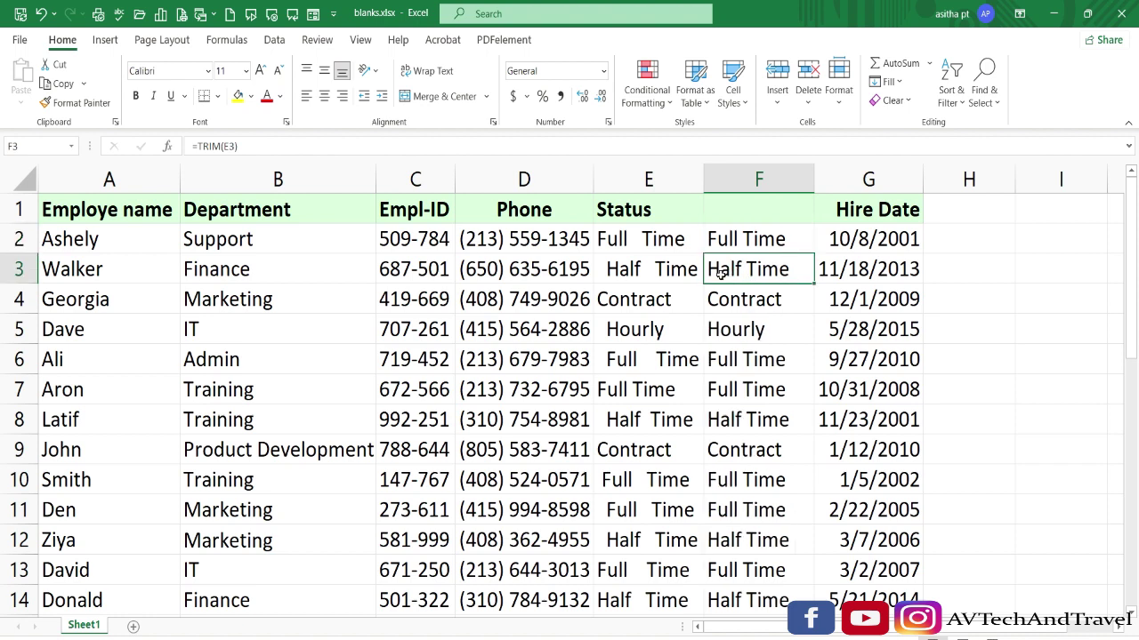
pyautogui.click(614, 271)
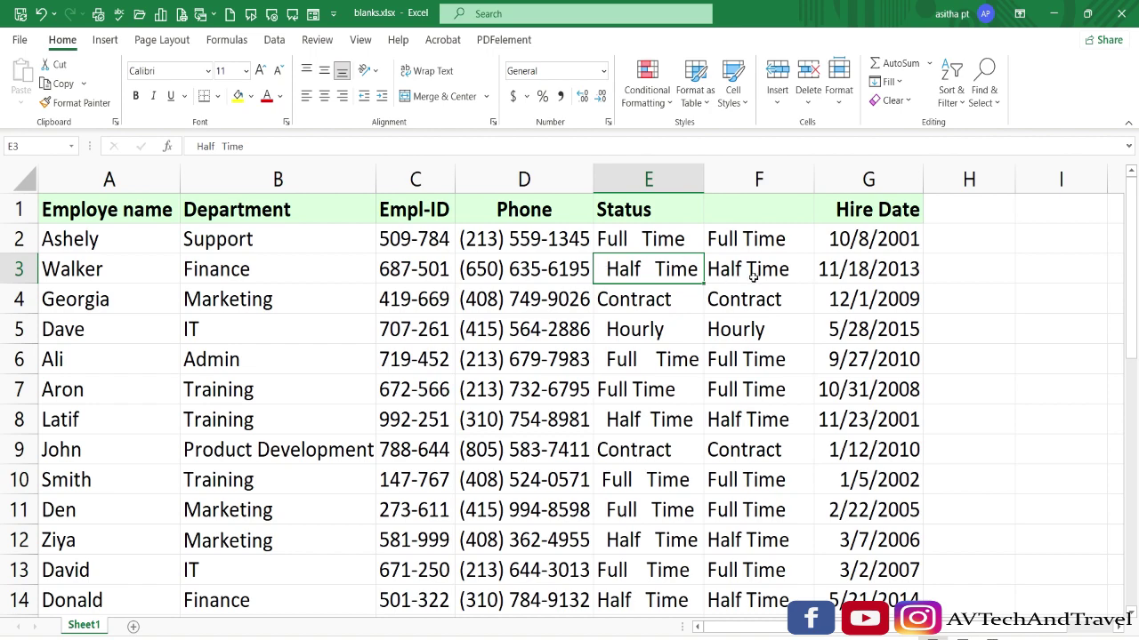
pyautogui.moveTo(1134, 304); pyautogui.dragTo(1087, 513)
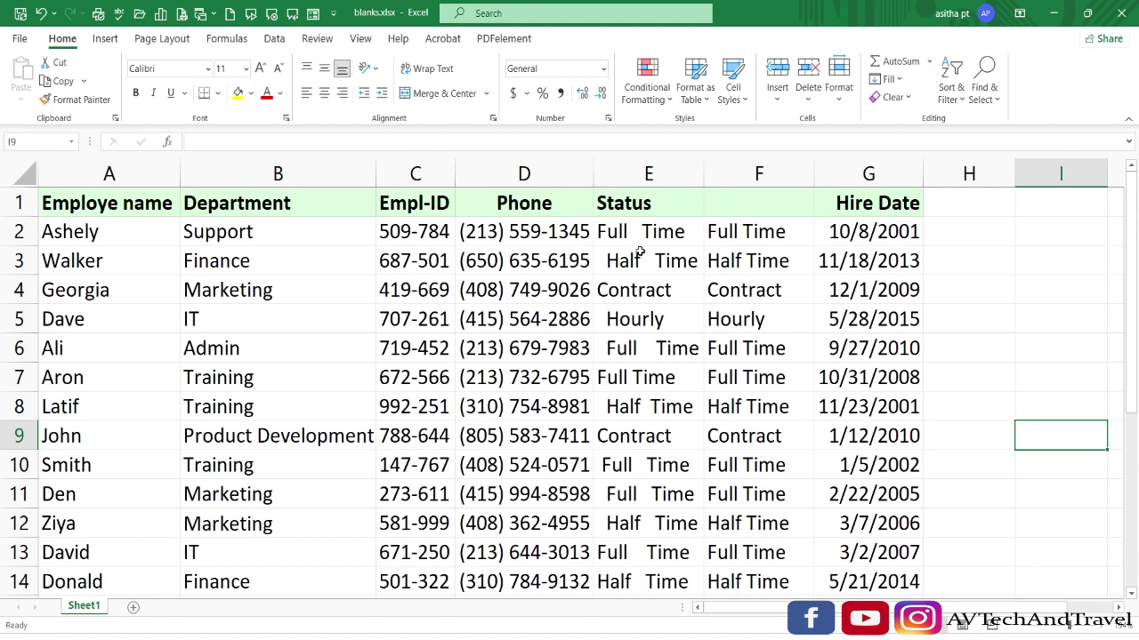
# Try to delete the original Status column E, and undo the deletion
pyautogui.rightClick(648, 174)
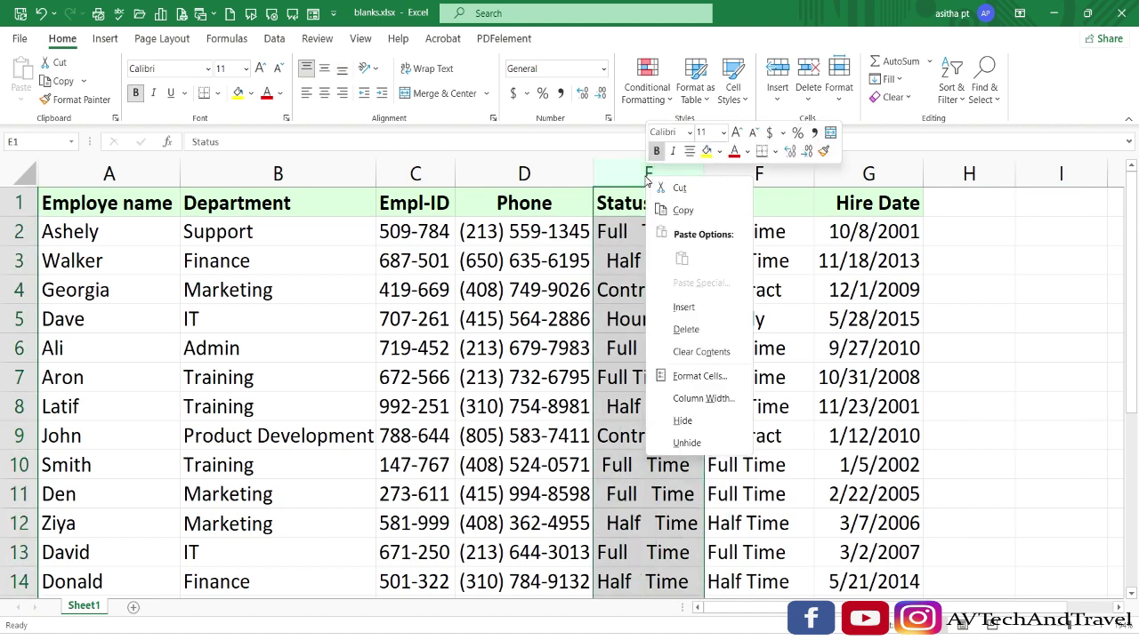
pyautogui.click(685, 330)
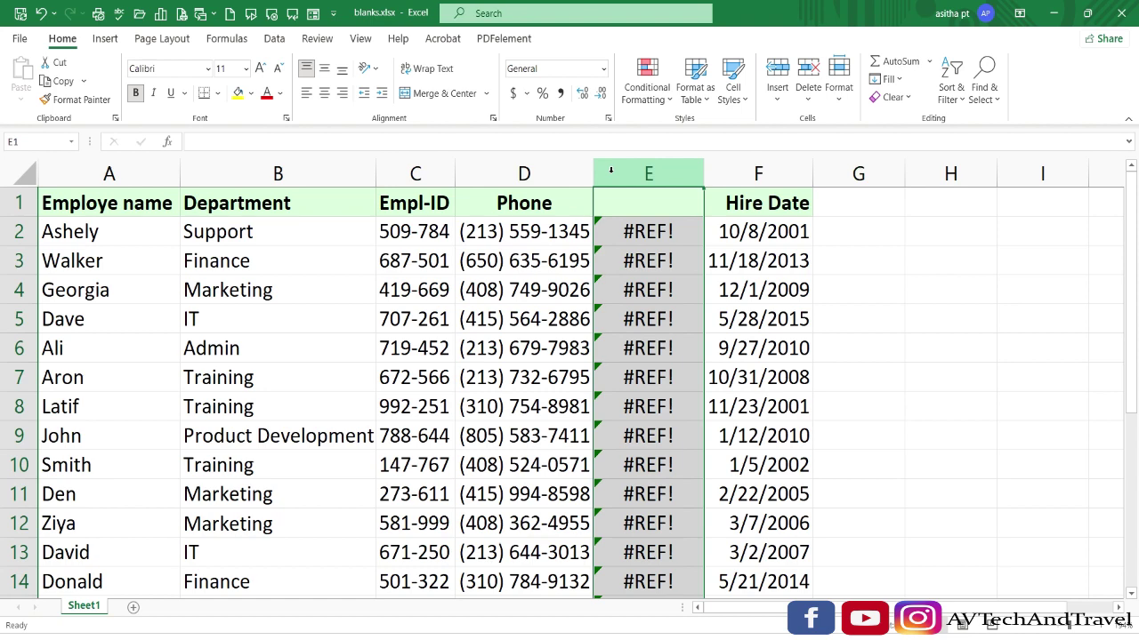
pyautogui.hotkey('ctrl', 'z')
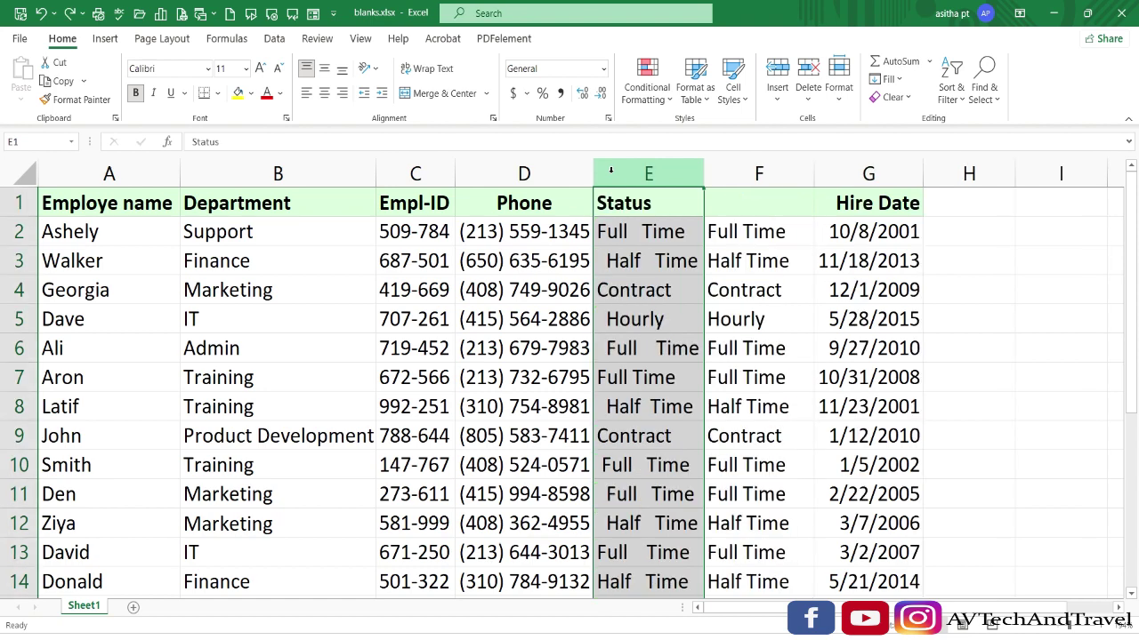
# Copy the trimmed statuses in column F, from F2 down to F24
pyautogui.click(734, 238)
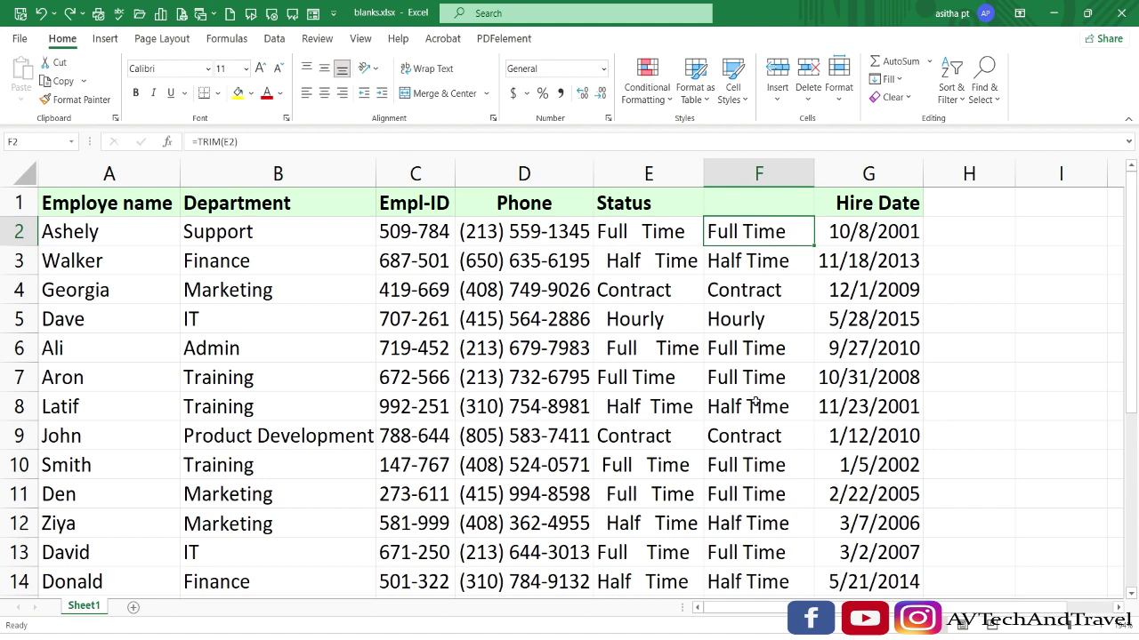
pyautogui.hotkey('shift', 'Down')
pyautogui.hotkey('shift', 'Down')
pyautogui.hotkey('shift', 'Down')
pyautogui.hotkey('shift', 'Down')
pyautogui.hotkey('shift', 'Down')
pyautogui.hotkey('shift', 'Down')
pyautogui.hotkey('shift', 'Down')
pyautogui.hotkey('shift', 'Down')
pyautogui.hotkey('shift', 'Down')
pyautogui.hotkey('shift', 'Down')
pyautogui.hotkey('shift', 'Down')
pyautogui.hotkey('shift', 'Down')
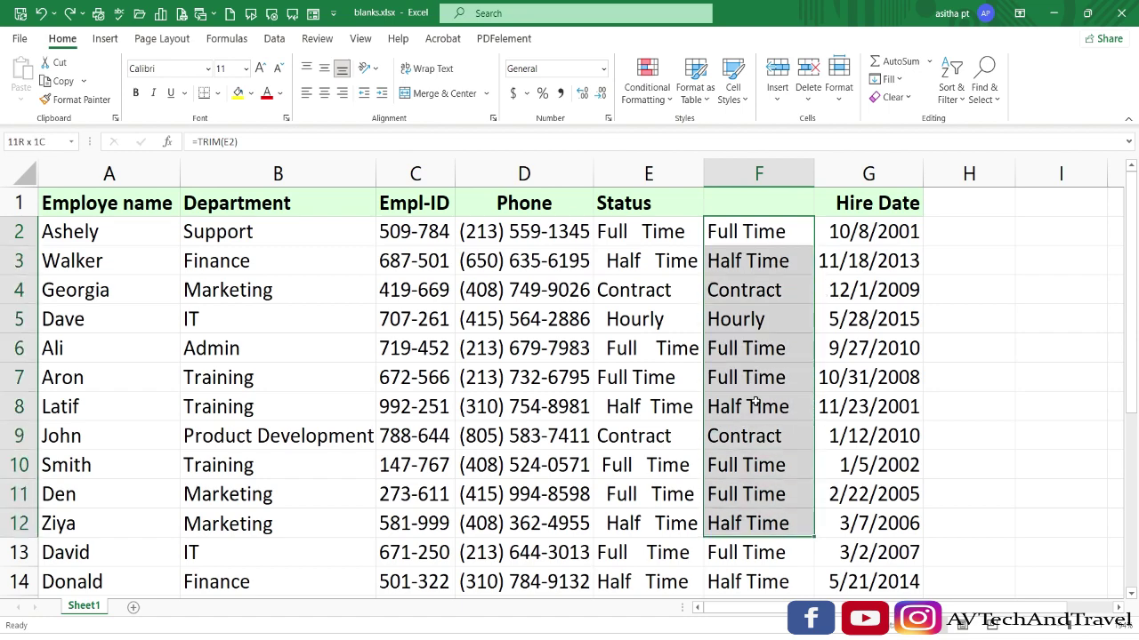
pyautogui.hotkey('shift', 'Down')
pyautogui.hotkey('shift', 'Down')
pyautogui.hotkey('shift', 'Down')
pyautogui.hotkey('shift', 'Down')
pyautogui.hotkey('shift', 'Down')
pyautogui.hotkey('shift', 'Down')
pyautogui.hotkey('shift', 'Down')
pyautogui.hotkey('shift', 'Down')
pyautogui.hotkey('shift', 'Down')
pyautogui.hotkey('shift', 'Down')
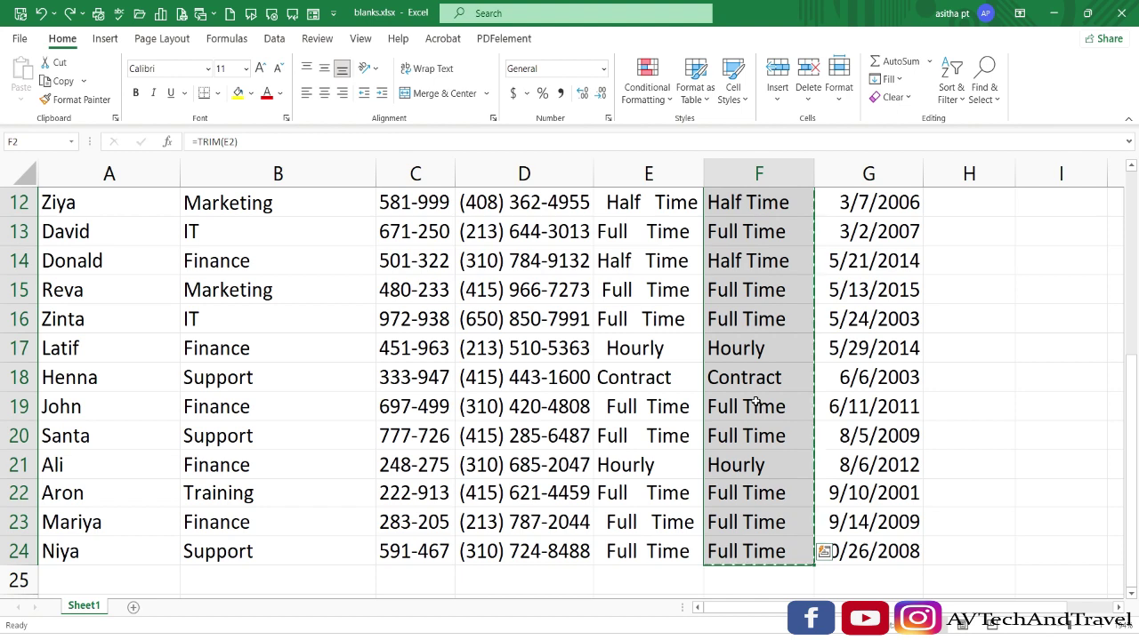
pyautogui.hotkey('ctrl', 'c')
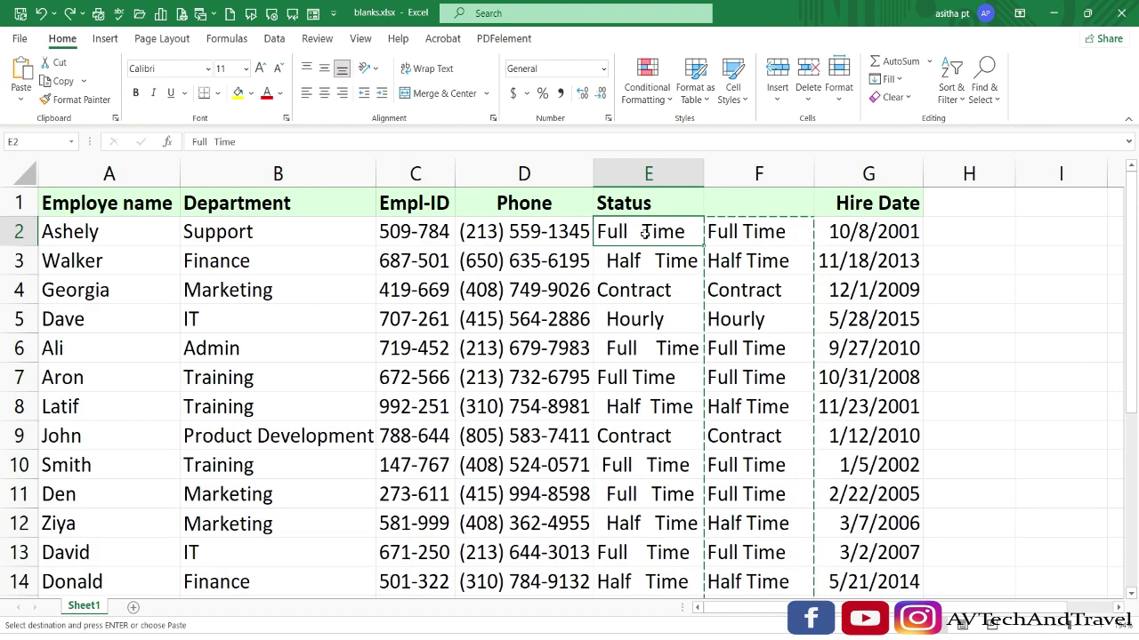
# Paste the copied statuses over the original ones starting at E2 with Paste Special, keeping only the values
pyautogui.rightClick(646, 232)
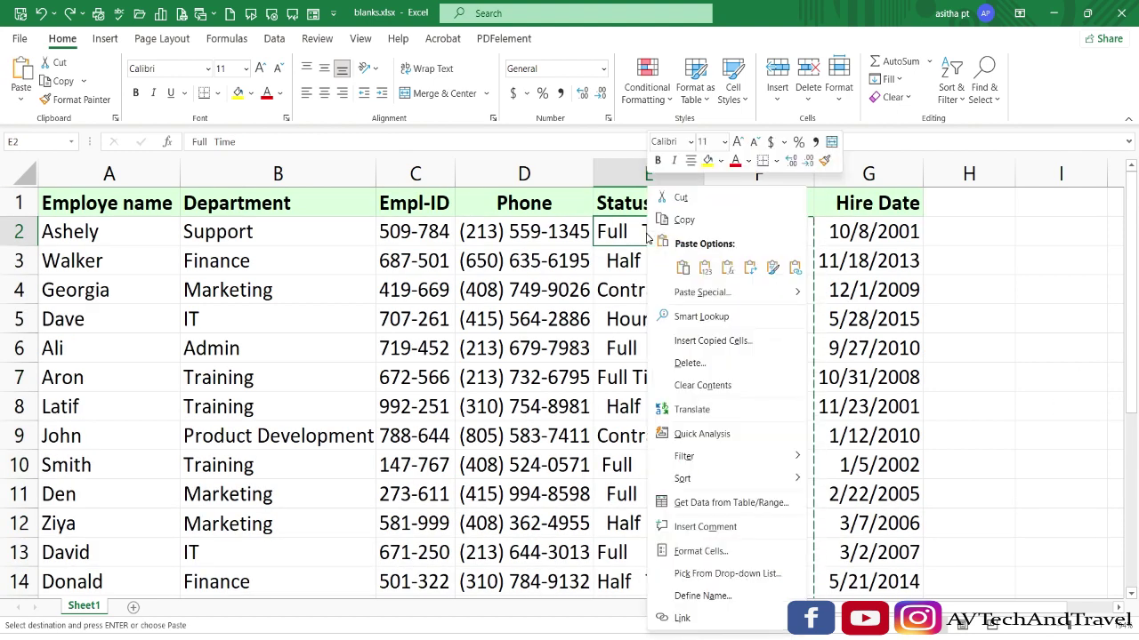
pyautogui.moveTo(798, 300)
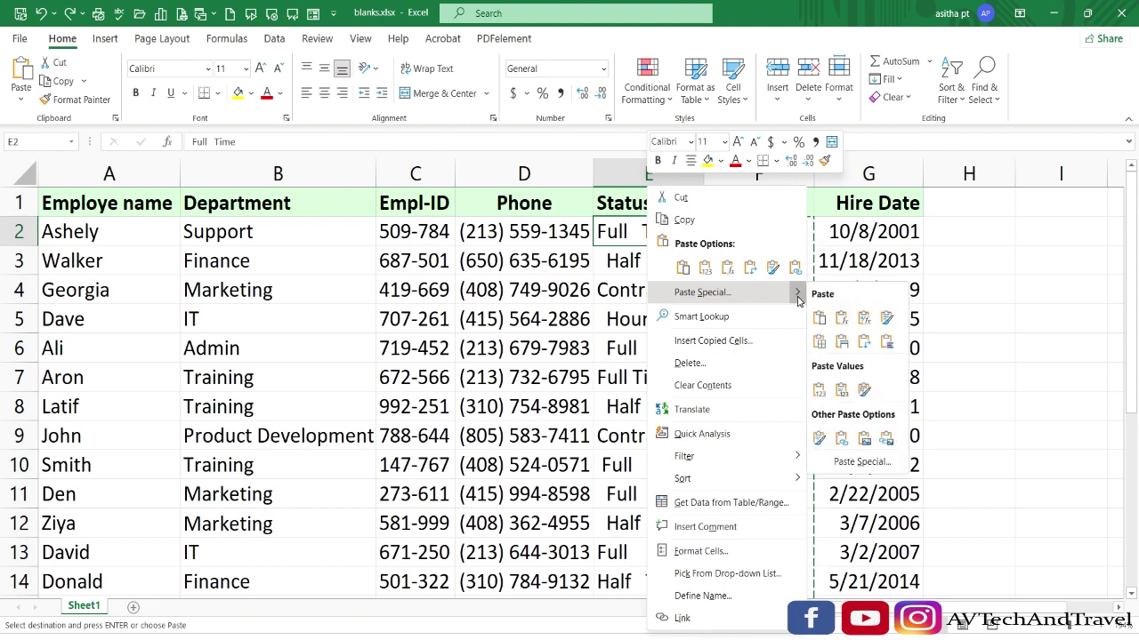
pyautogui.click(735, 300)
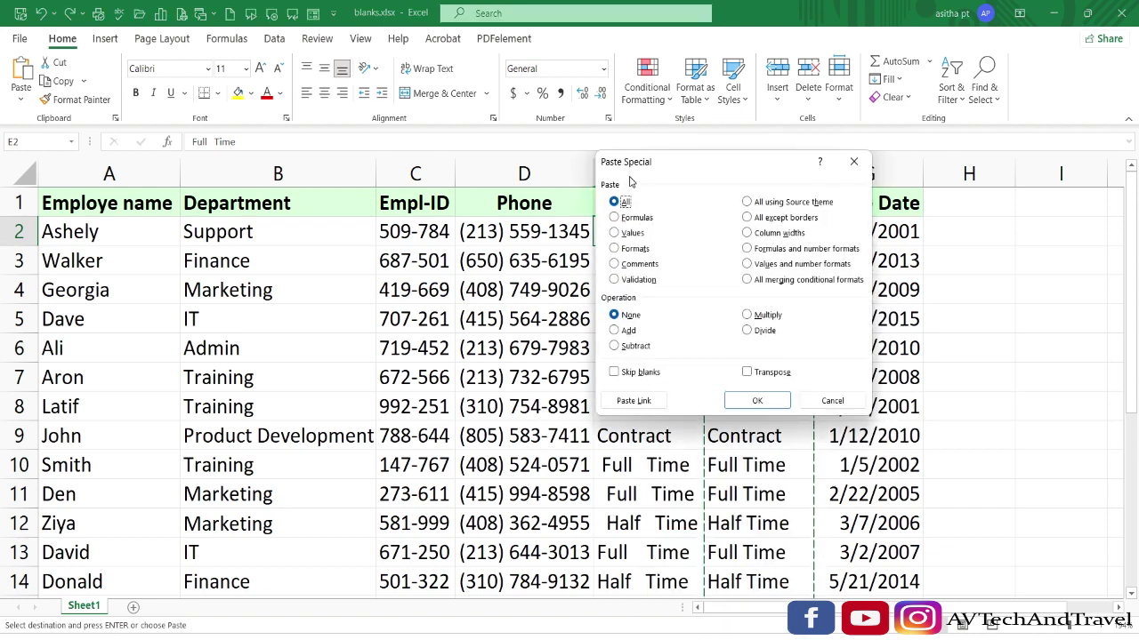
pyautogui.click(613, 233)
pyautogui.click(755, 401)
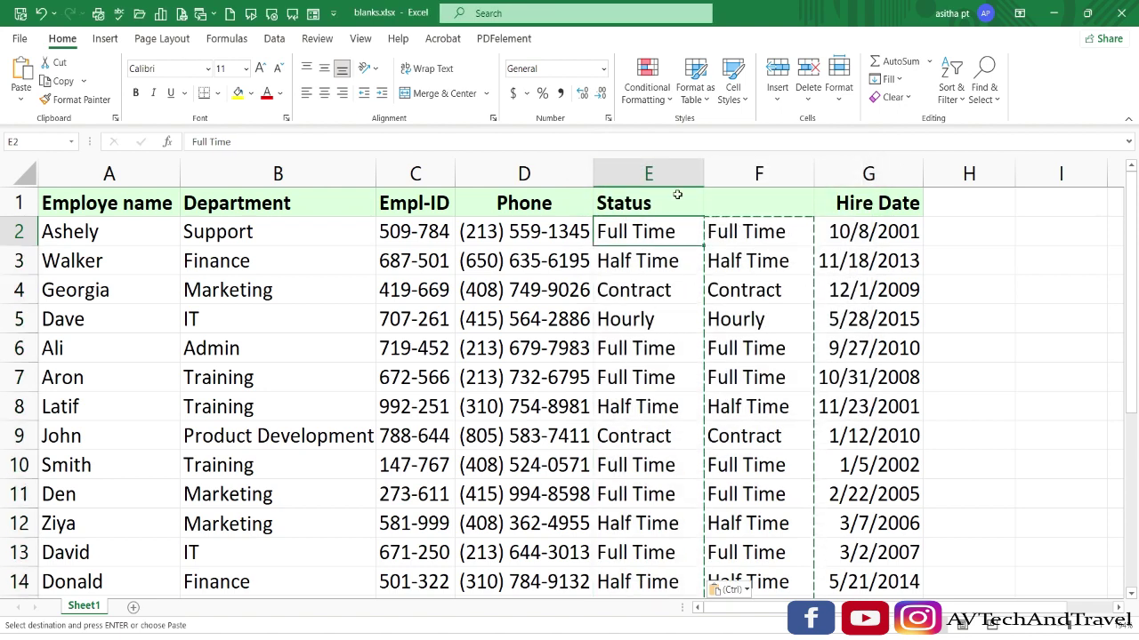
# Delete the helper column F that holds the TRIM formulas and deselect the column
pyautogui.rightClick(739, 167)
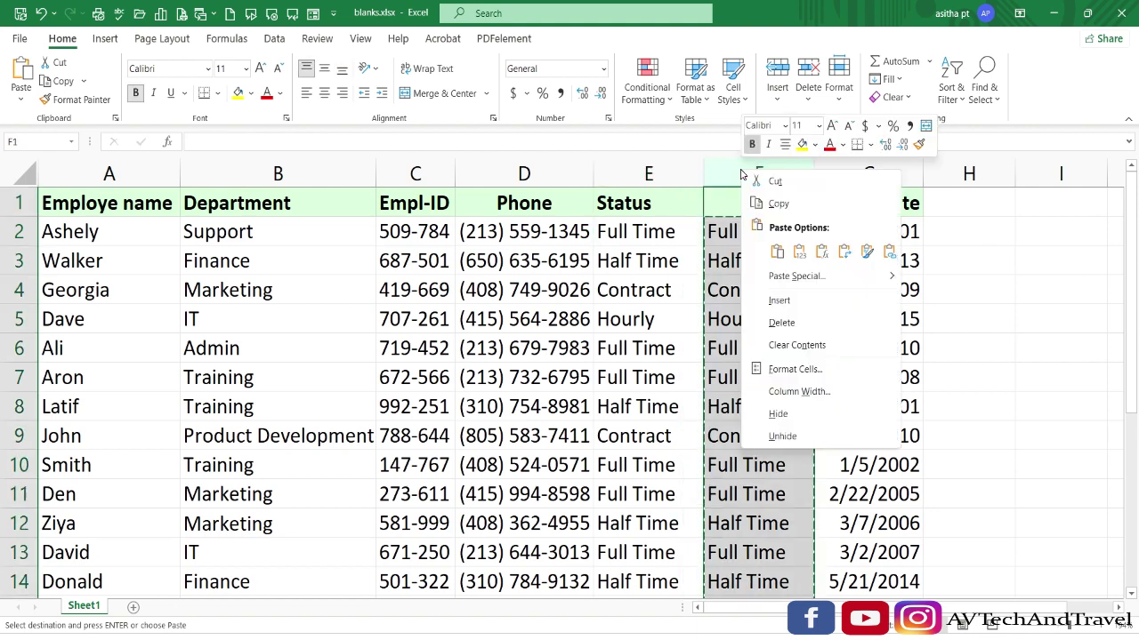
pyautogui.click(781, 324)
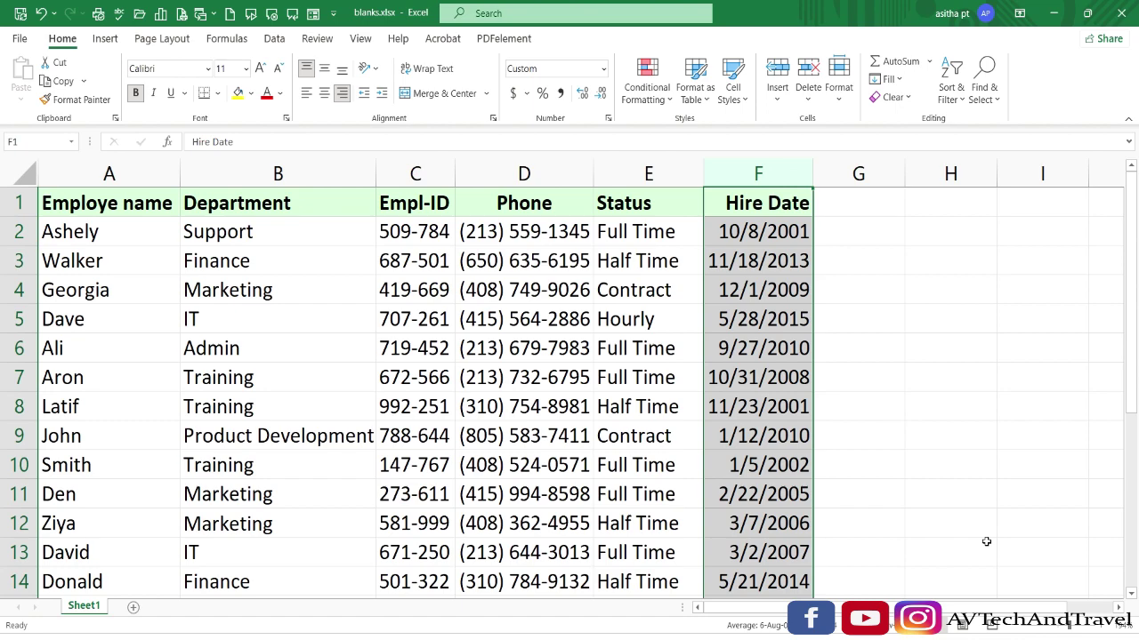
pyautogui.click(986, 541)
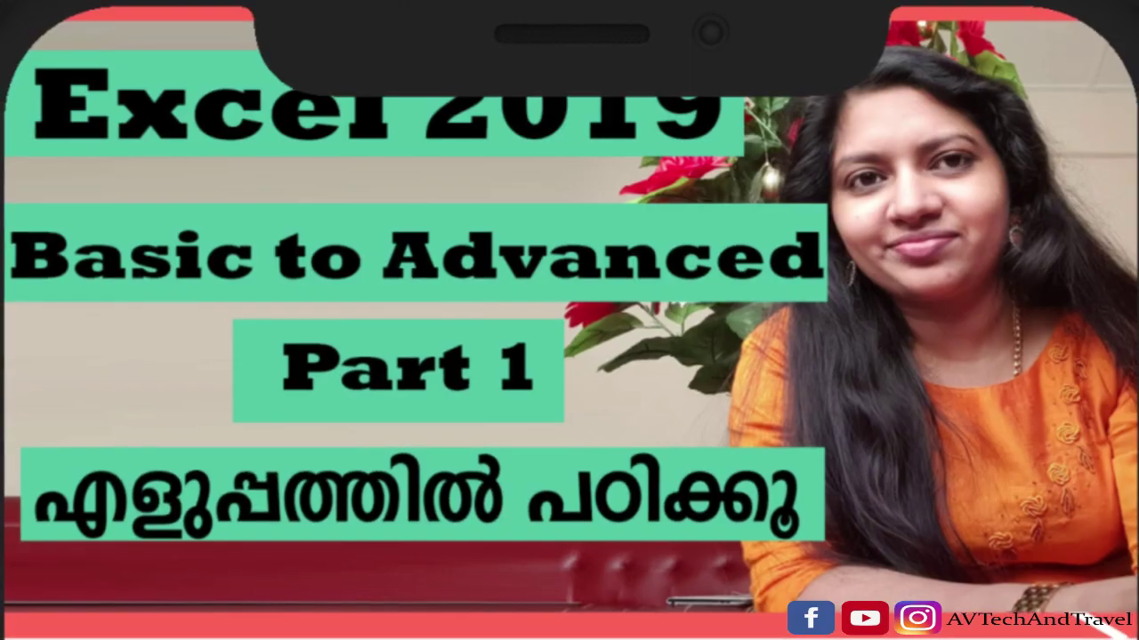